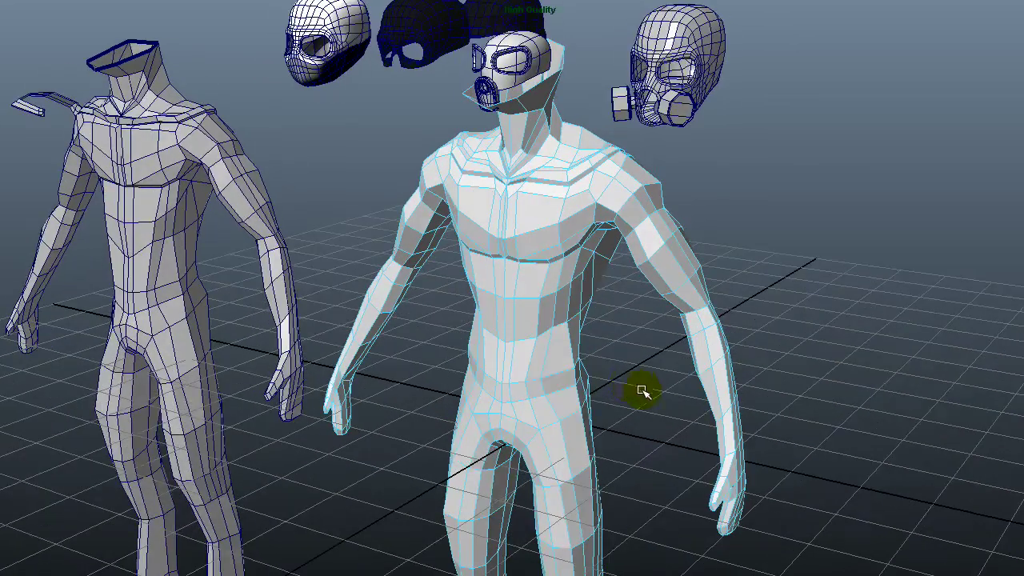
Examine the low-poly body mesh from the back and front, including the shoulders, neck and gas-mask head
alt+drag(644, 391, 889, 389)
alt+middle_drag(793, 359, 616, 361)
alt+drag(551, 379, 626, 366)
alt+middle_drag(626, 366, 543, 340)
mouse_move(544, 340)
alt+mouse_down()
mouse_move(533, 344)
mouse_move(551, 352)
alt+mouse_up()
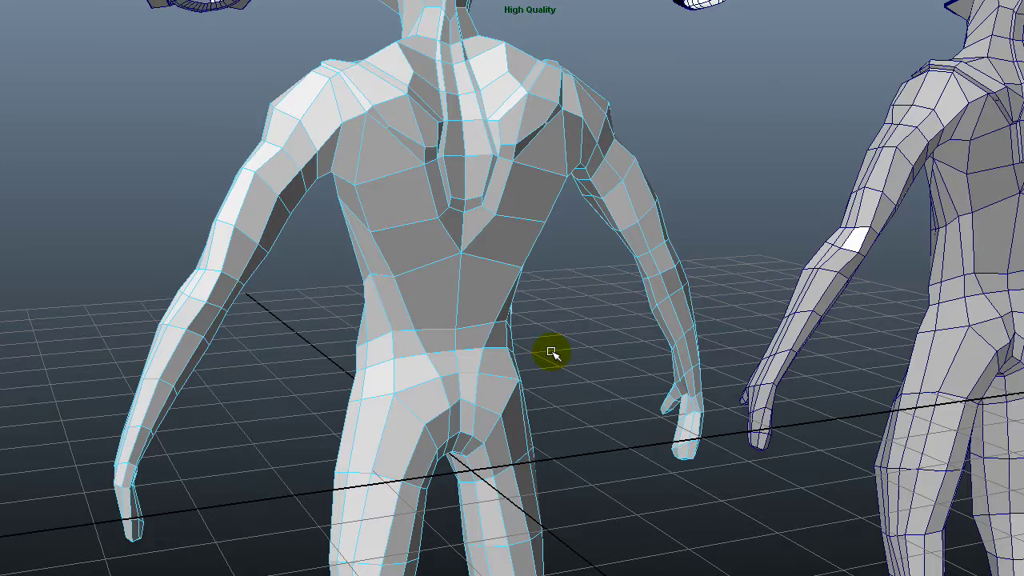
alt+middle_drag(560, 347, 562, 356)
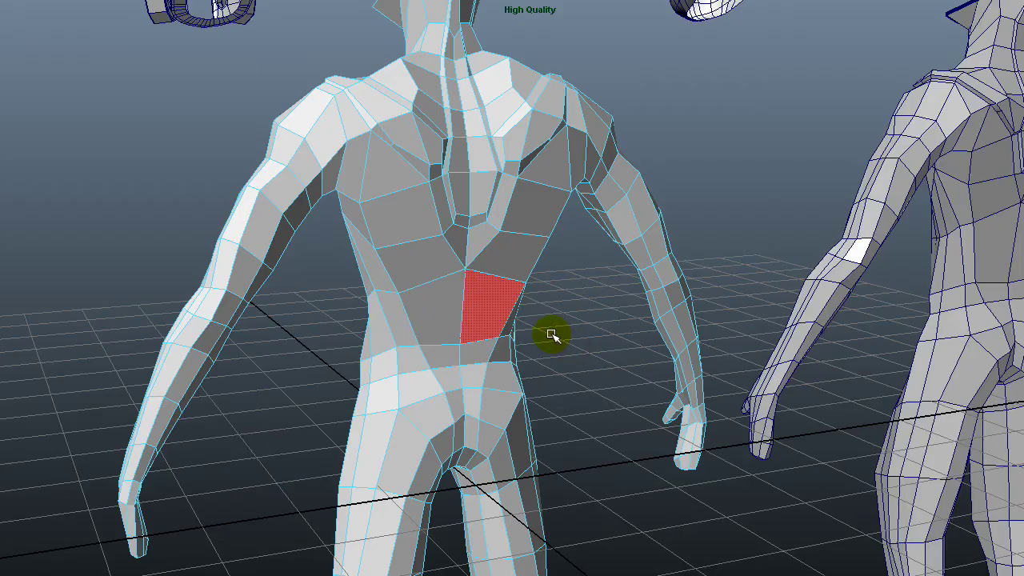
alt+drag(552, 335, 772, 343)
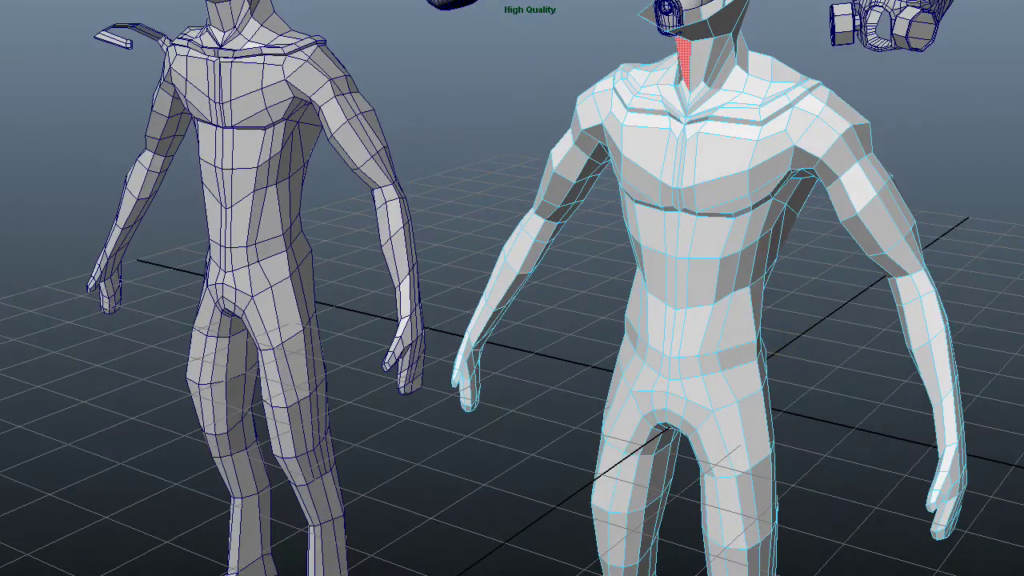
alt+middle_drag(656, 100, 600, 152)
alt+right_drag(600, 152, 572, 340)
alt+middle_drag(700, 96, 669, 224)
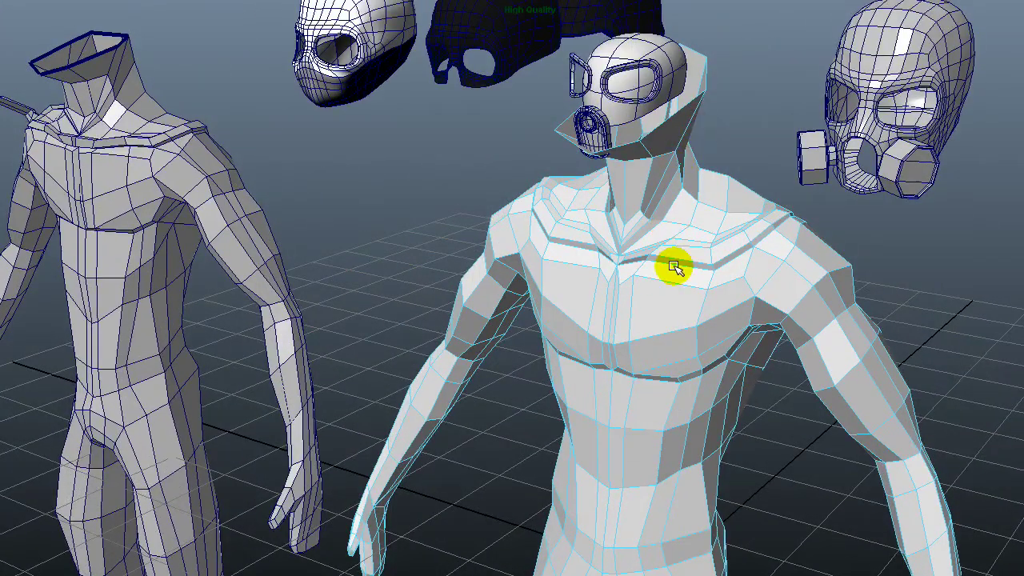
alt+right_drag(629, 277, 622, 349)
alt+drag(622, 349, 628, 313)
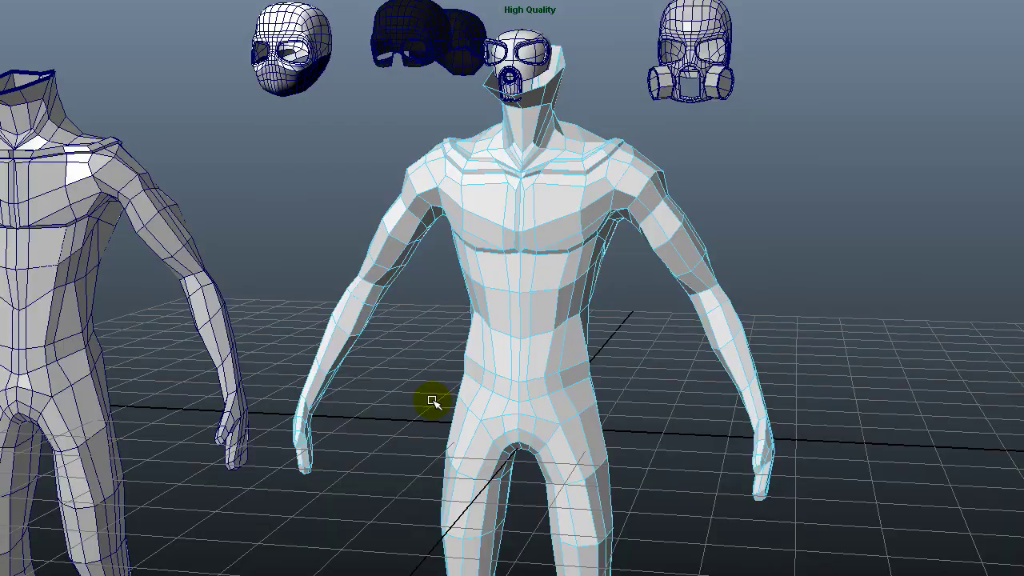
alt+drag(646, 406, 810, 371)
alt+middle_drag(811, 370, 612, 365)
alt+drag(533, 376, 622, 365)
alt+middle_drag(583, 386, 586, 299)
scroll(563, 324, up, 2)
alt+drag(525, 347, 557, 349)
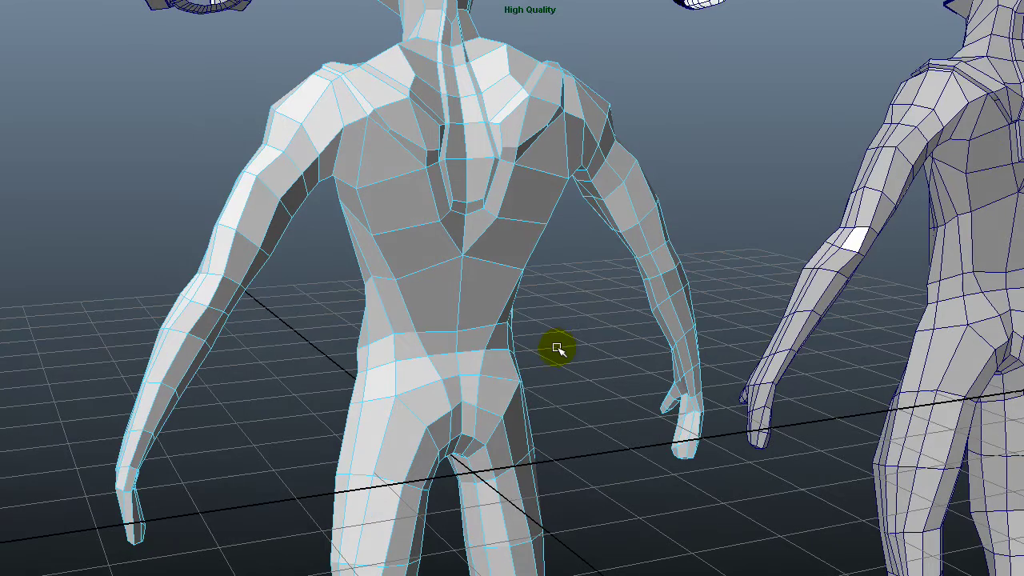
alt+middle_drag(559, 345, 560, 355)
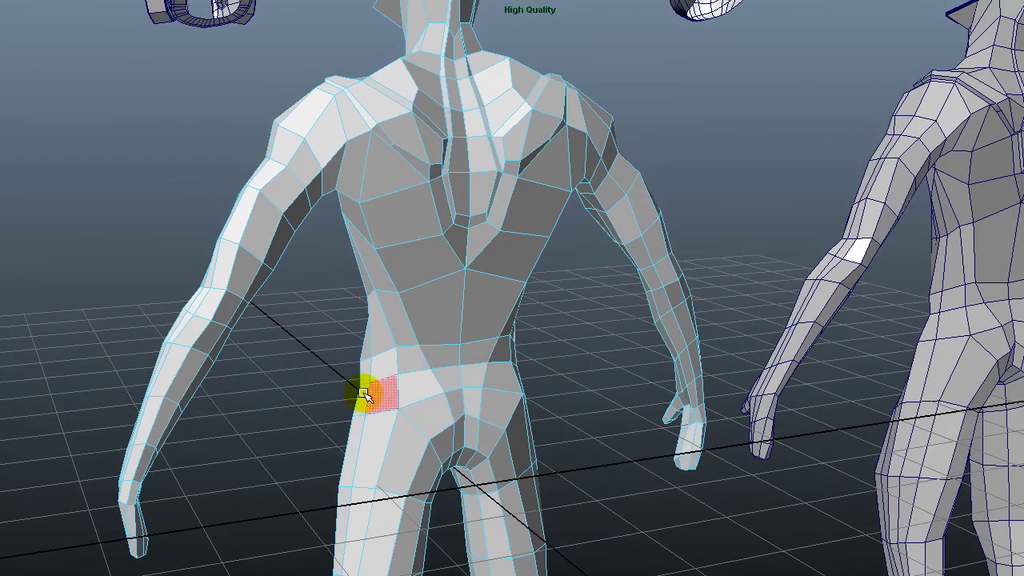
alt+drag(571, 349, 800, 347)
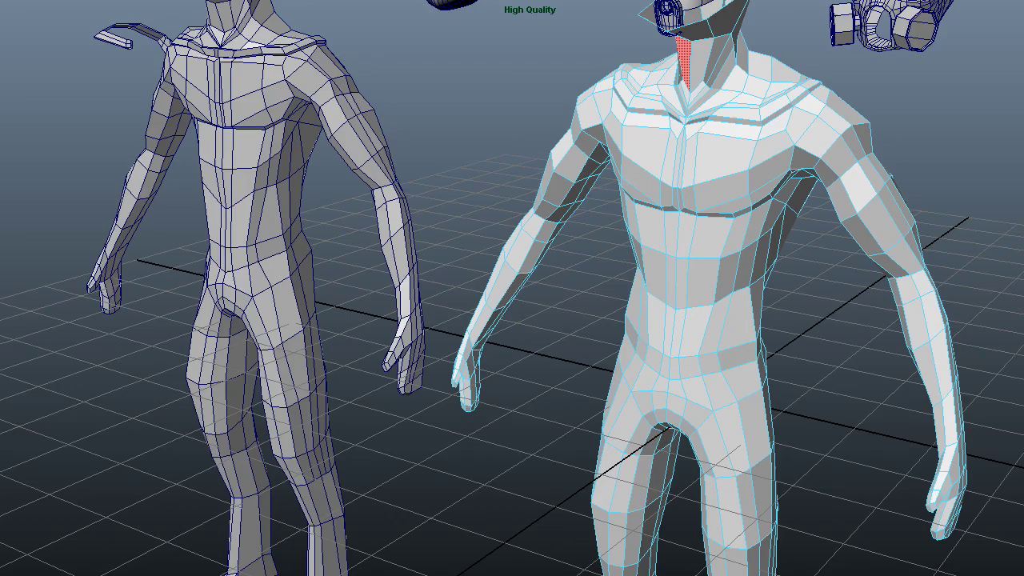
alt+middle_drag(656, 100, 602, 146)
alt+right_drag(600, 149, 565, 331)
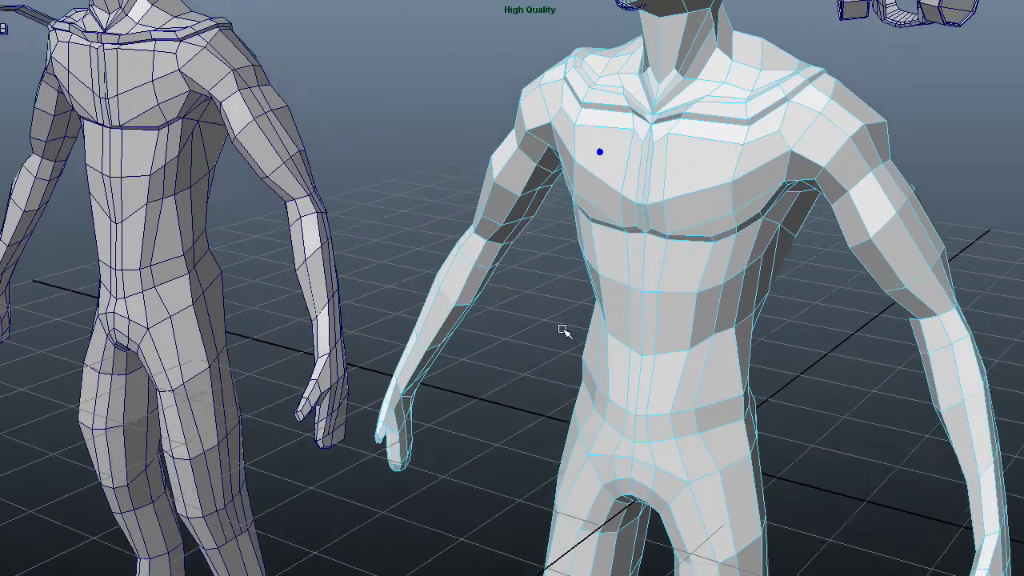
alt+middle_drag(703, 98, 670, 227)
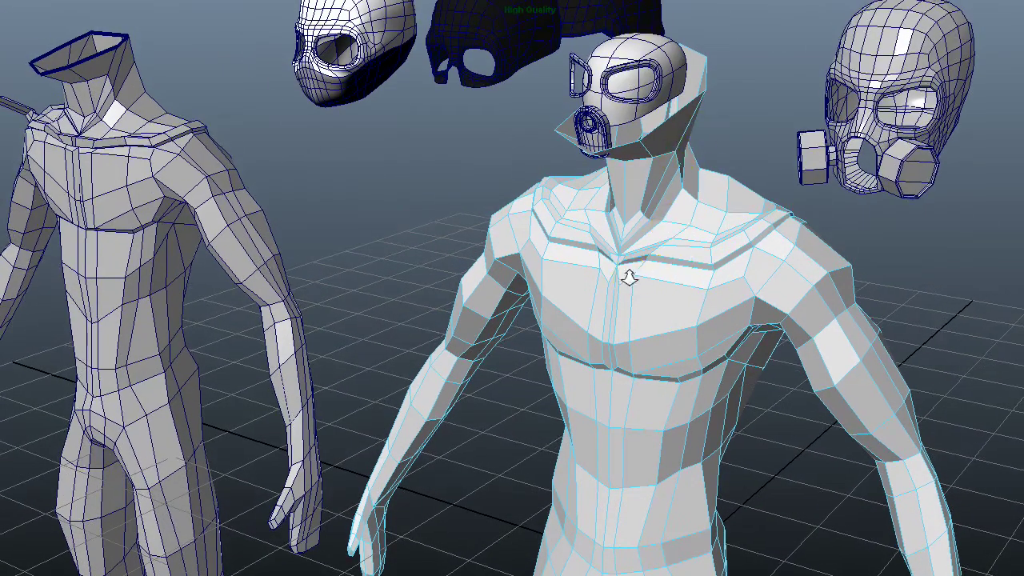
alt+right_drag(629, 276, 613, 327)
alt+drag(613, 328, 544, 338)
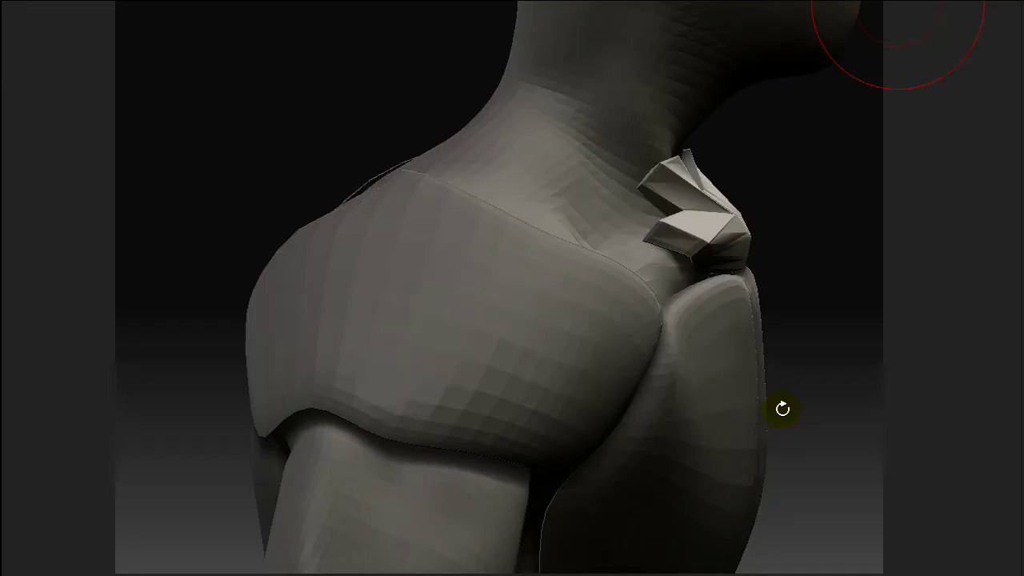
In ZBrush, pull the lower wing tips of the collar ornament outward symmetrically and adjust its centre with the Move brush
mouse_move(800, 443)
mouse_down()
mouse_move(754, 440)
mouse_move(717, 456)
mouse_move(723, 434)
mouse_up()
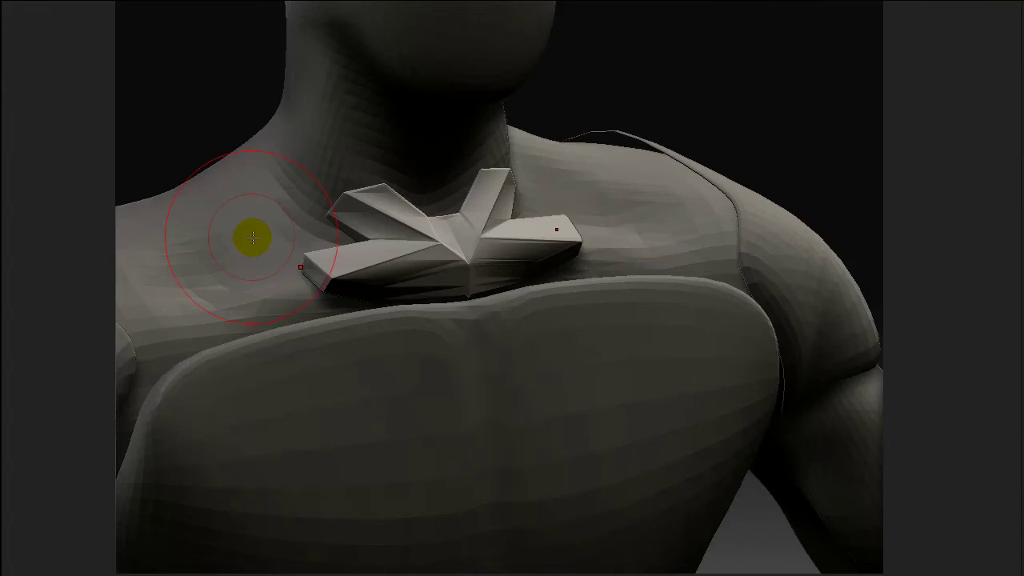
drag(314, 268, 326, 271)
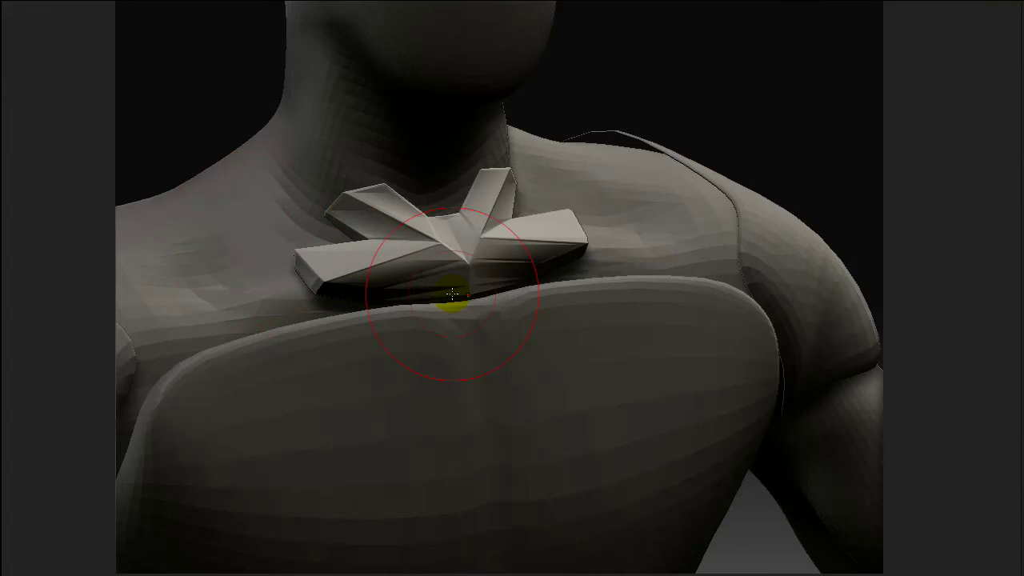
mouse_move(452, 294)
mouse_down()
mouse_move(459, 253)
mouse_move(459, 283)
mouse_up()
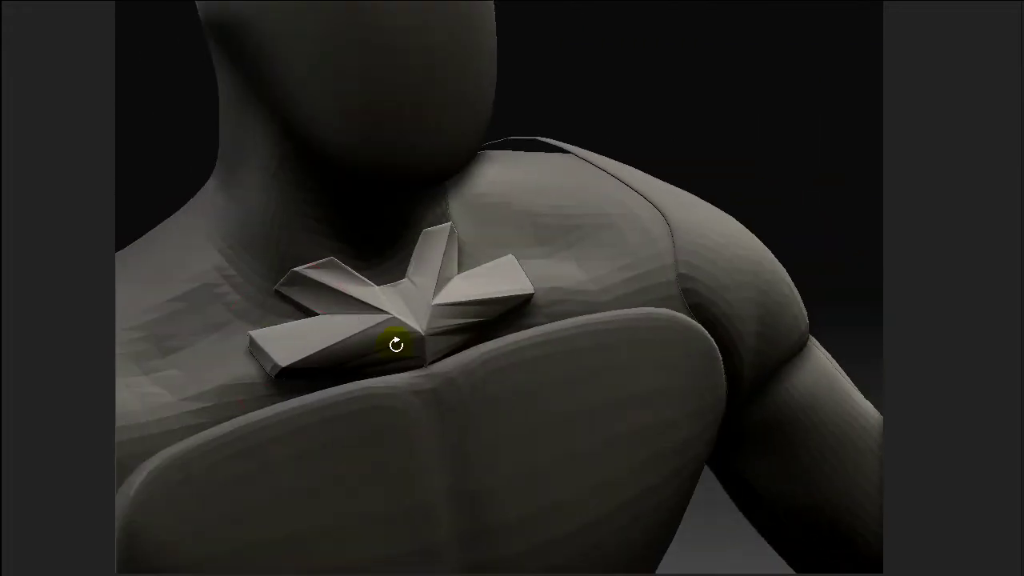
drag(258, 339, 234, 349)
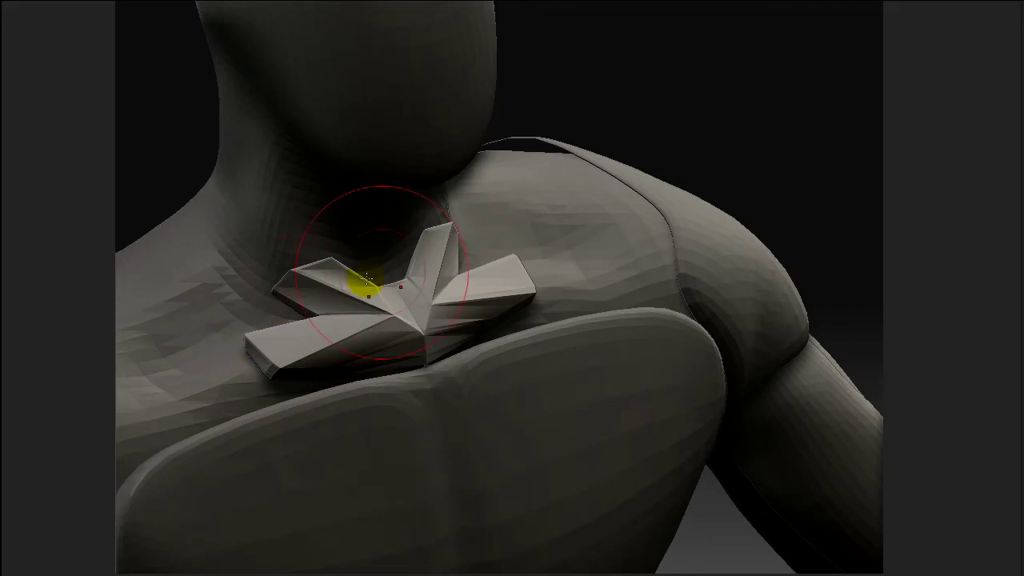
mouse_move(596, 140)
mouse_down()
mouse_move(595, 105)
mouse_move(576, 85)
mouse_up()
mouse_move(234, 153)
mouse_down()
mouse_move(221, 128)
mouse_move(202, 128)
mouse_up()
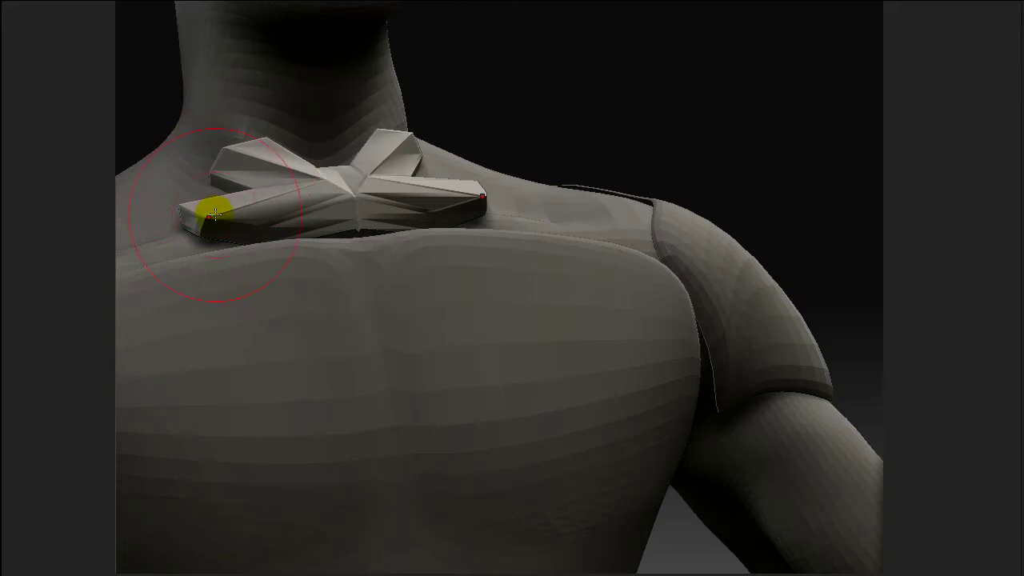
drag(216, 212, 191, 255)
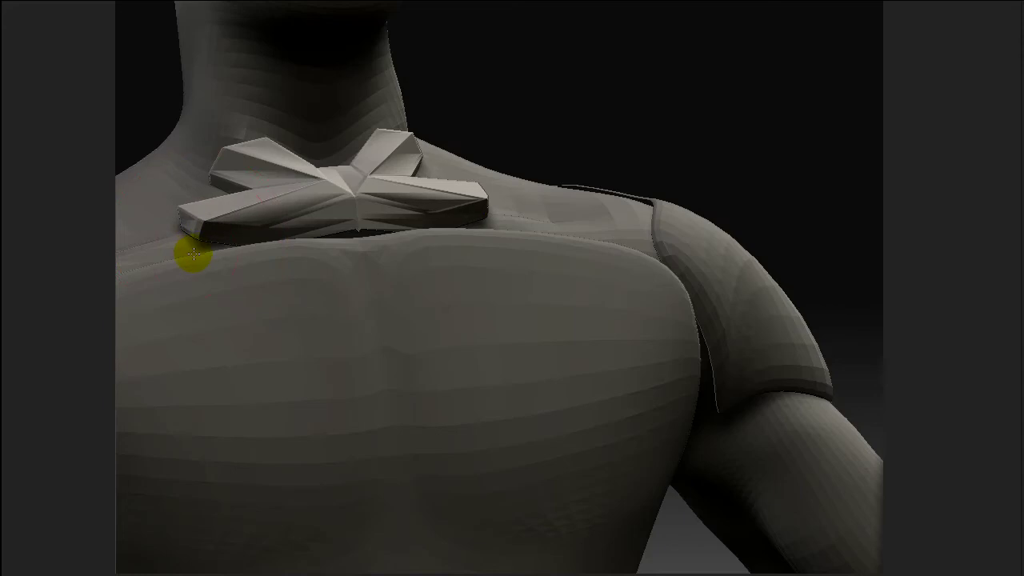
drag(566, 133, 666, 147)
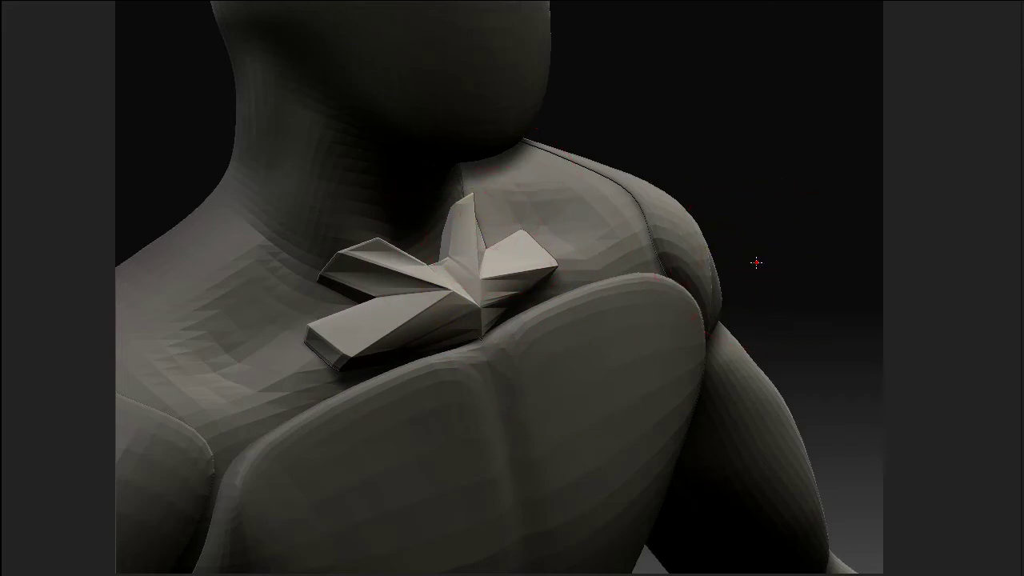
Pull the two upper prongs of the collar ornament up towards the neck, checking them from several angles
drag(756, 261, 725, 259)
right_drag(724, 260, 379, 229)
mouse_move(379, 229)
mouse_down()
mouse_move(295, 181)
mouse_move(267, 199)
mouse_move(291, 190)
mouse_up()
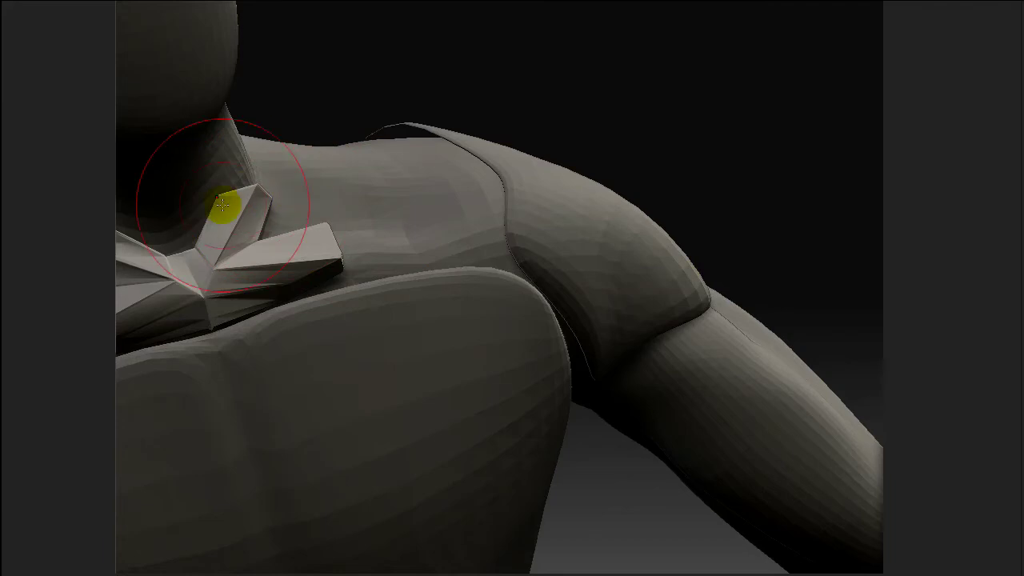
mouse_move(222, 204)
mouse_down()
mouse_move(214, 177)
mouse_move(231, 161)
mouse_up()
drag(470, 114, 536, 72)
right_drag(535, 72, 546, 65)
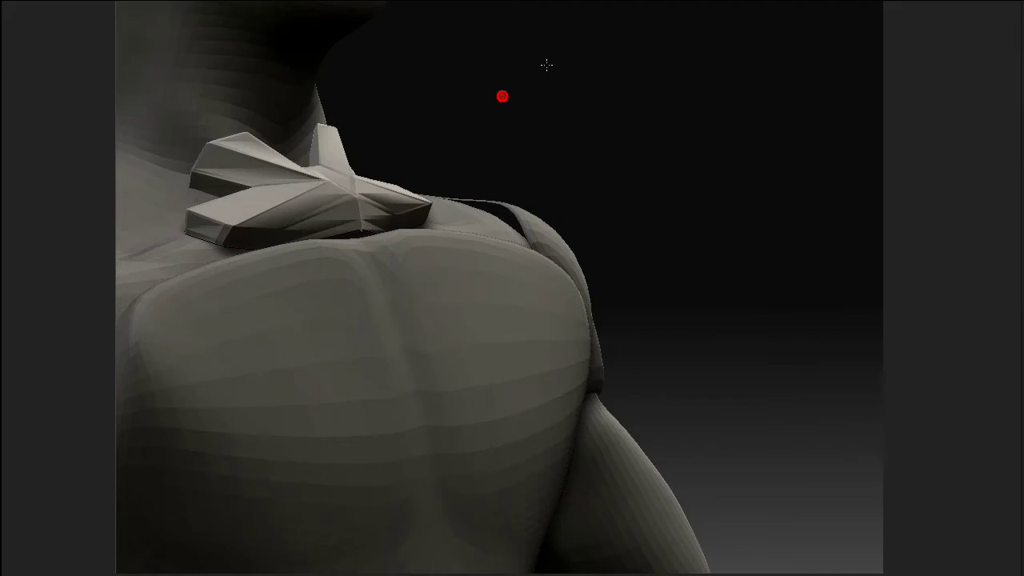
mouse_move(213, 145)
mouse_down()
mouse_move(222, 89)
mouse_move(232, 109)
mouse_up()
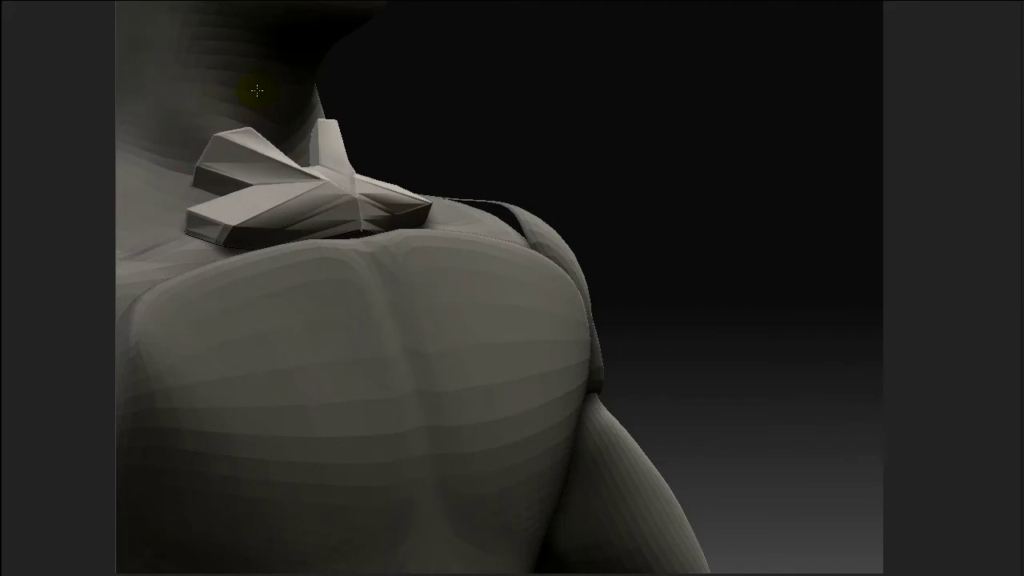
Pull the lower corners of the ornament's wing tips outward and down, and subdivide the ornament
drag(750, 432, 654, 443)
right_drag(654, 442, 693, 443)
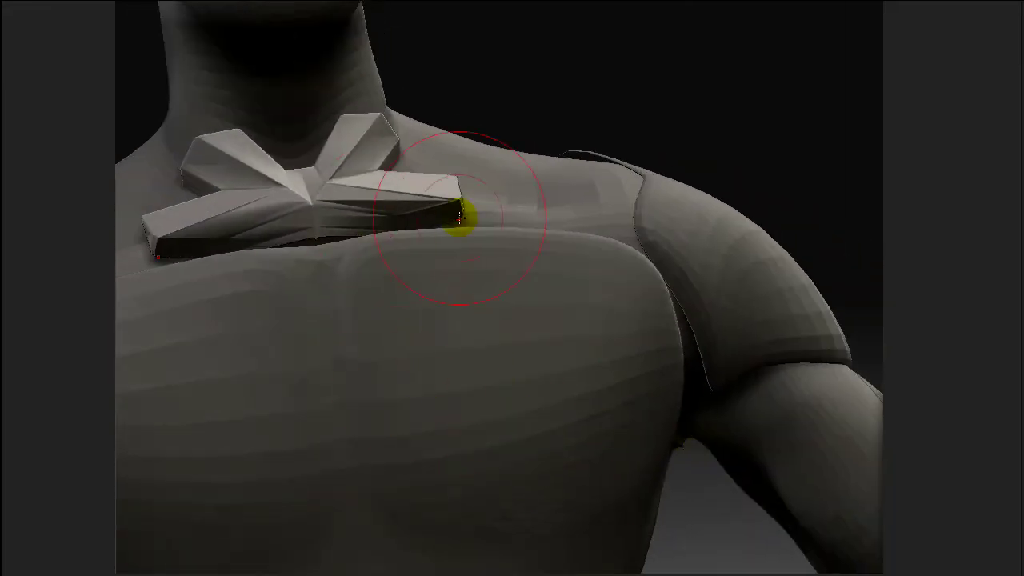
drag(458, 214, 464, 220)
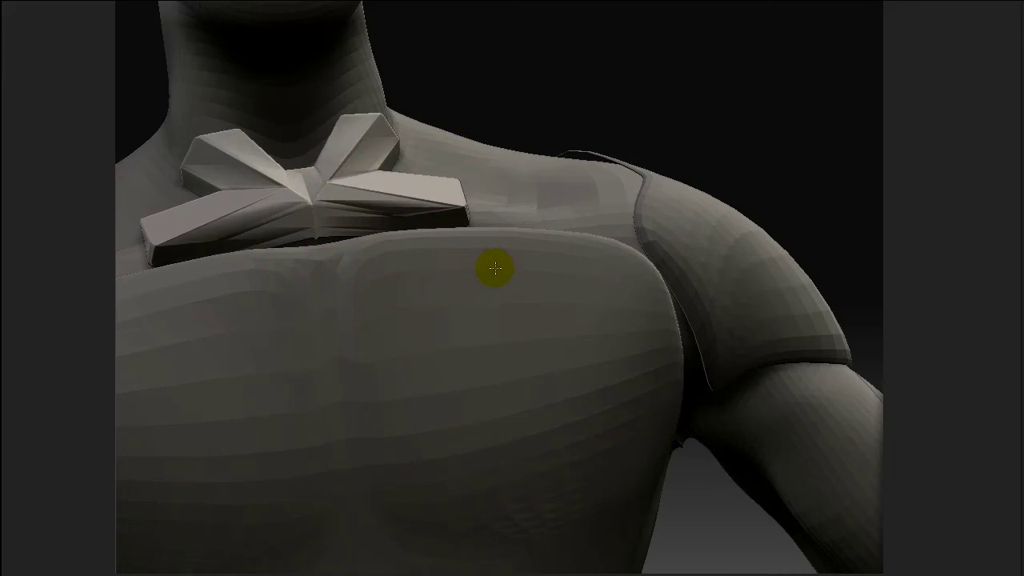
right_drag(632, 128, 680, 140)
mouse_move(496, 248)
mouse_down()
mouse_move(484, 224)
mouse_move(485, 248)
mouse_up()
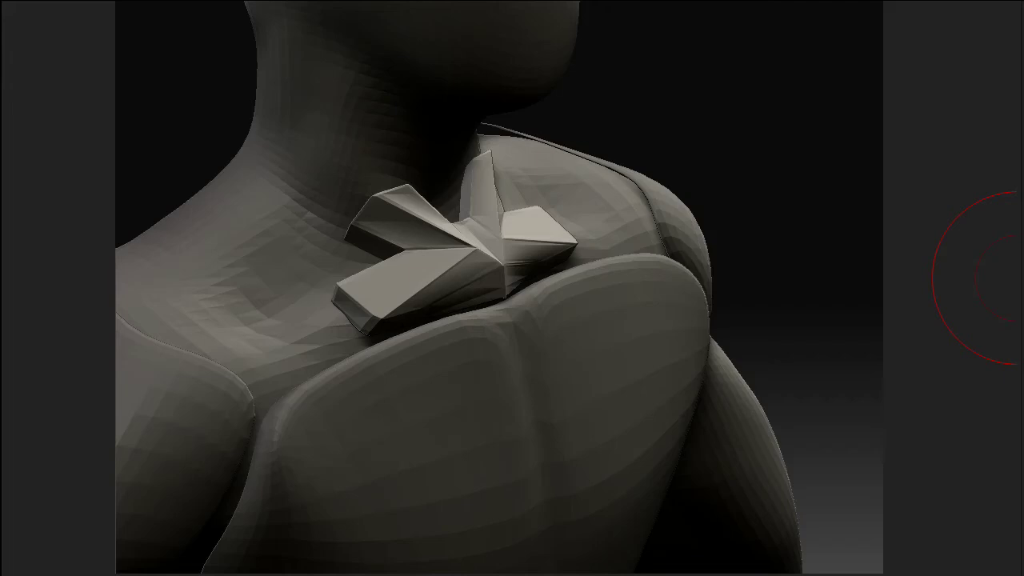
key(ctrl+d)
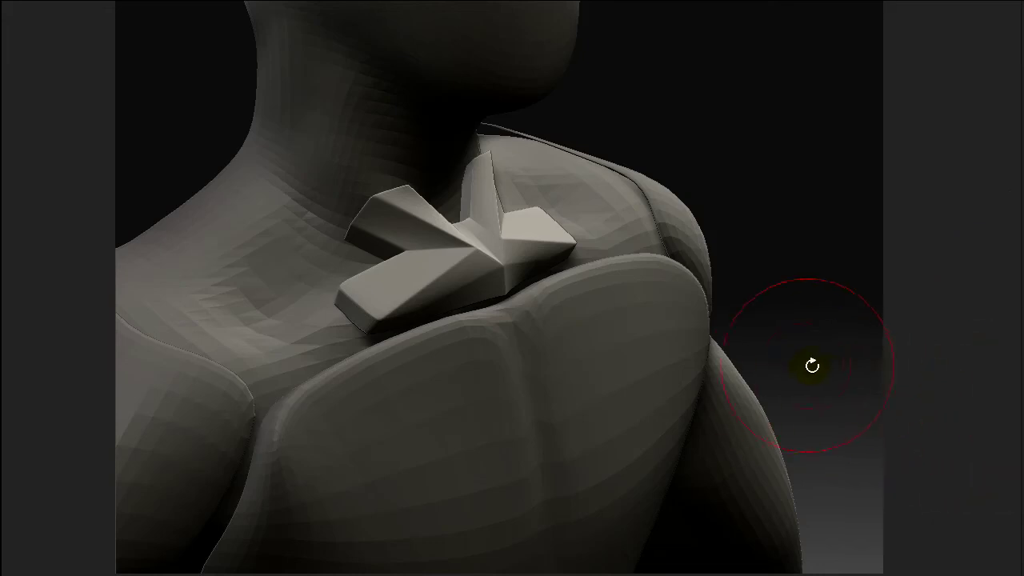
Refine the smoothed ornament's silhouette by reshaping its upper prongs, centre and lower wing tips
drag(795, 366, 841, 391)
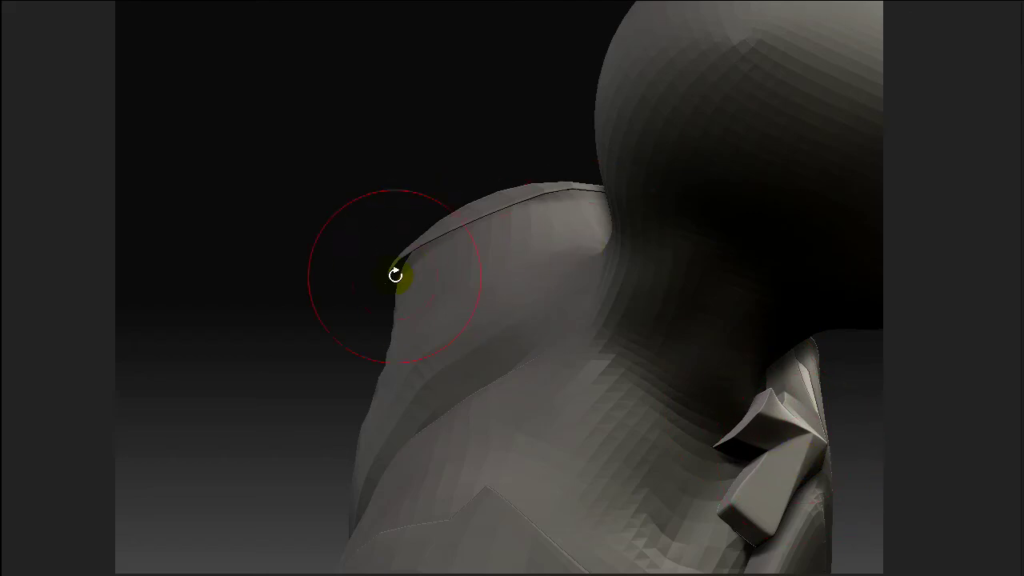
drag(323, 267, 307, 240)
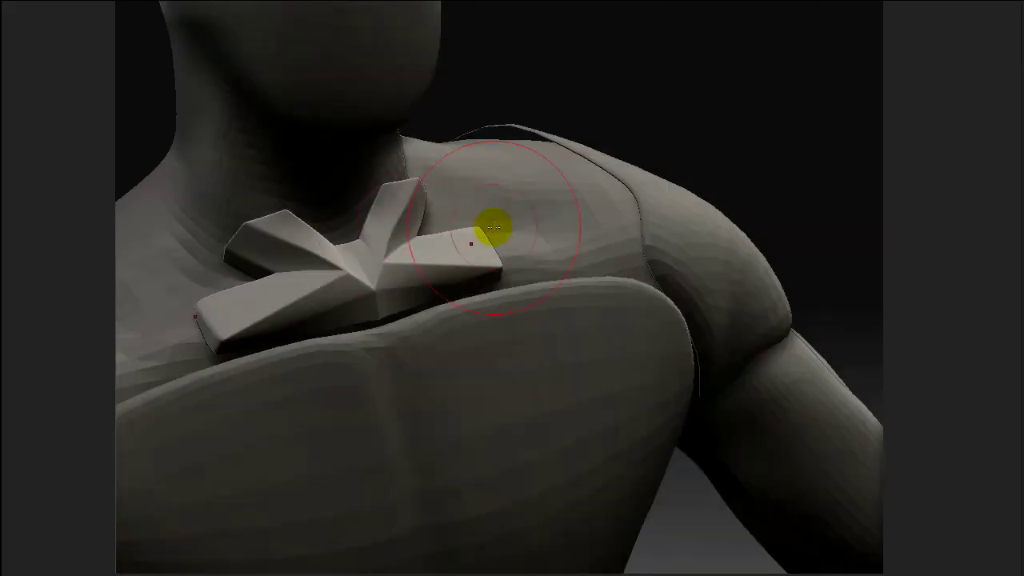
mouse_move(491, 229)
mouse_down()
mouse_move(402, 217)
mouse_move(389, 229)
mouse_move(398, 247)
mouse_move(364, 261)
mouse_up()
drag(284, 225, 264, 227)
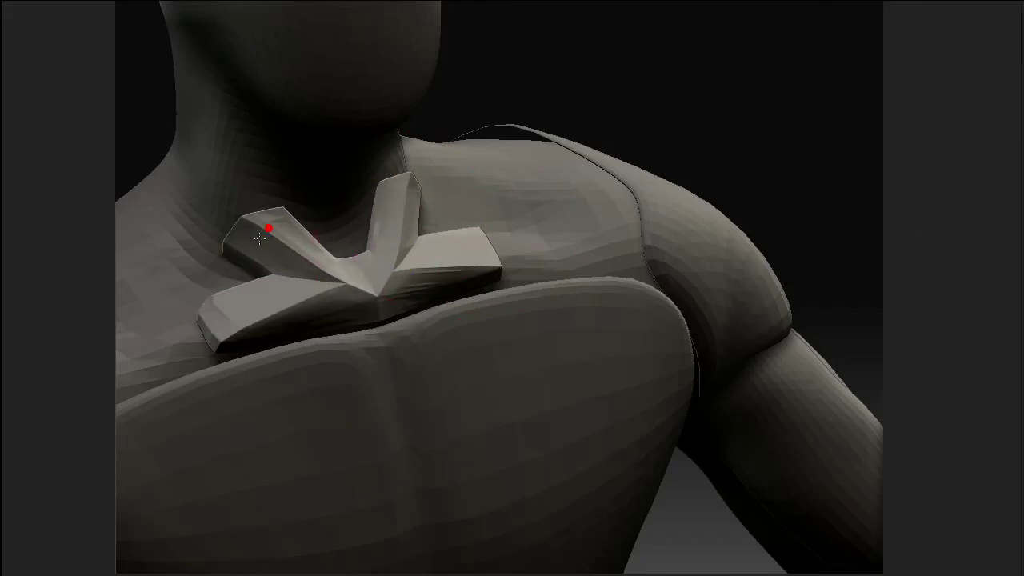
drag(410, 203, 422, 203)
mouse_move(768, 151)
mouse_down()
mouse_move(391, 228)
mouse_move(320, 168)
mouse_move(727, 178)
mouse_move(592, 168)
mouse_move(704, 239)
mouse_move(312, 331)
mouse_up()
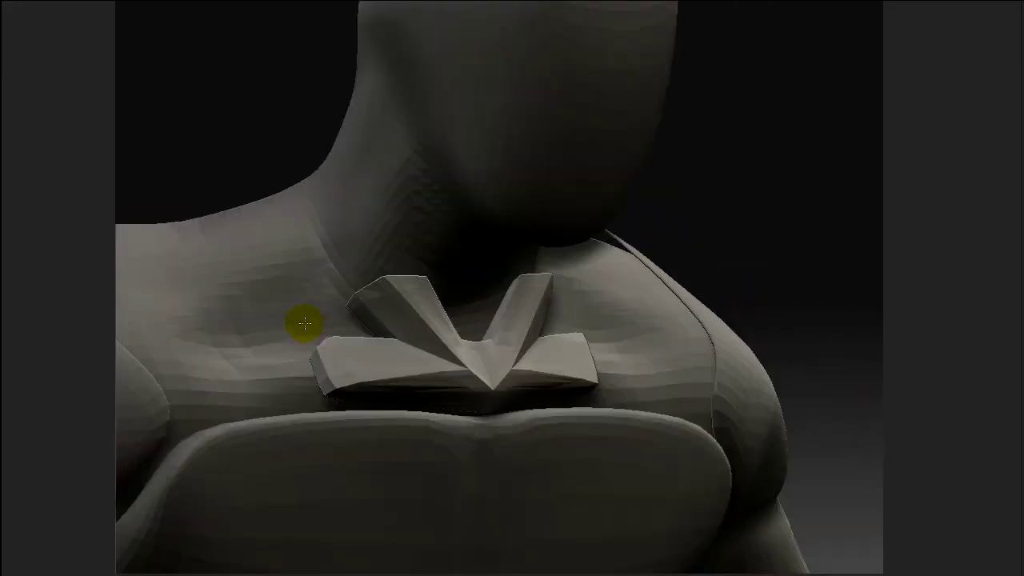
drag(286, 311, 258, 307)
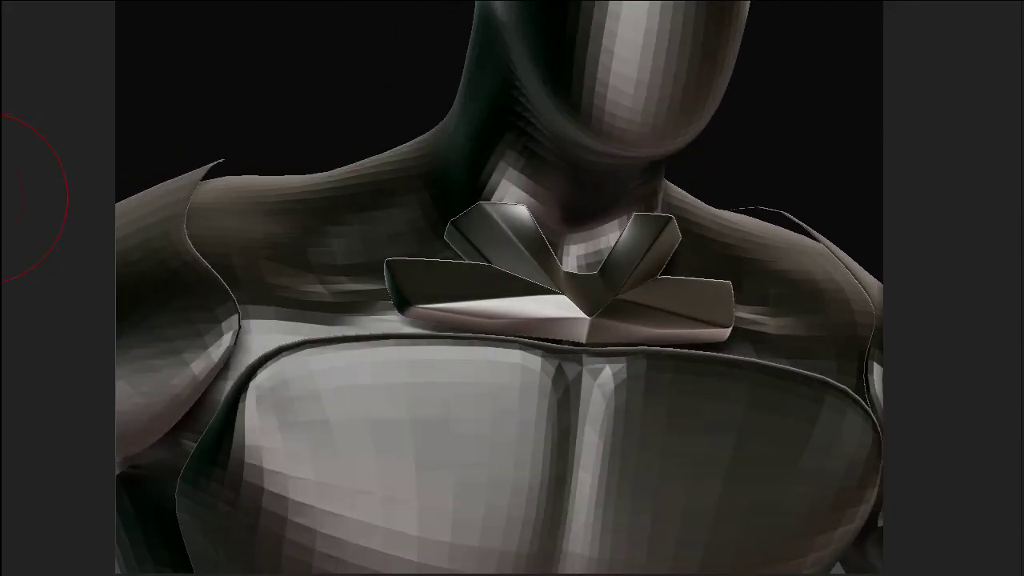
Change the display material and bend the ornament's lower wings into a curve that follows the top of the chest
click(16, 196)
click(578, 305)
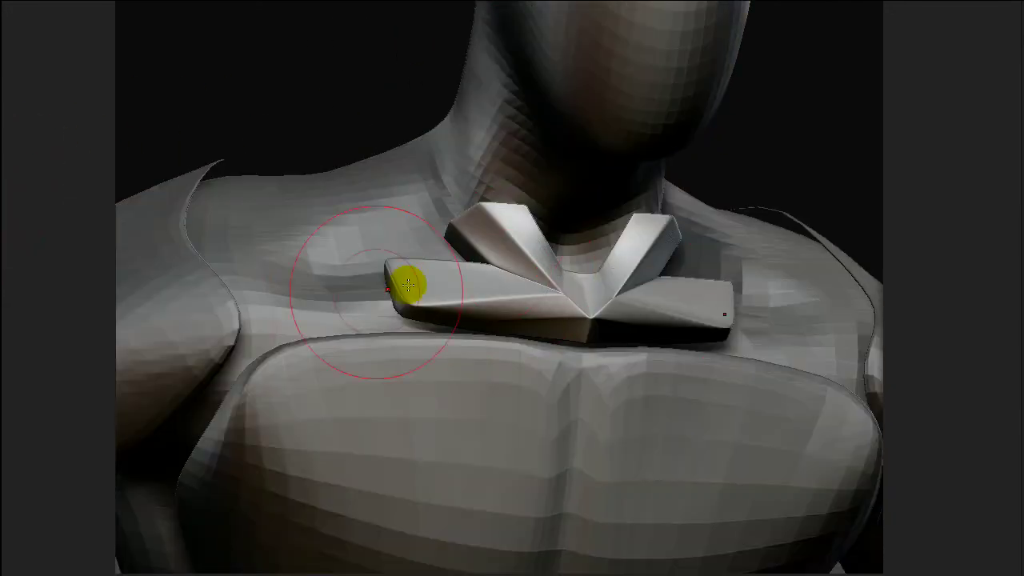
mouse_move(813, 150)
mouse_down()
mouse_move(800, 151)
mouse_move(795, 137)
mouse_move(811, 120)
mouse_move(843, 152)
mouse_move(822, 137)
mouse_up()
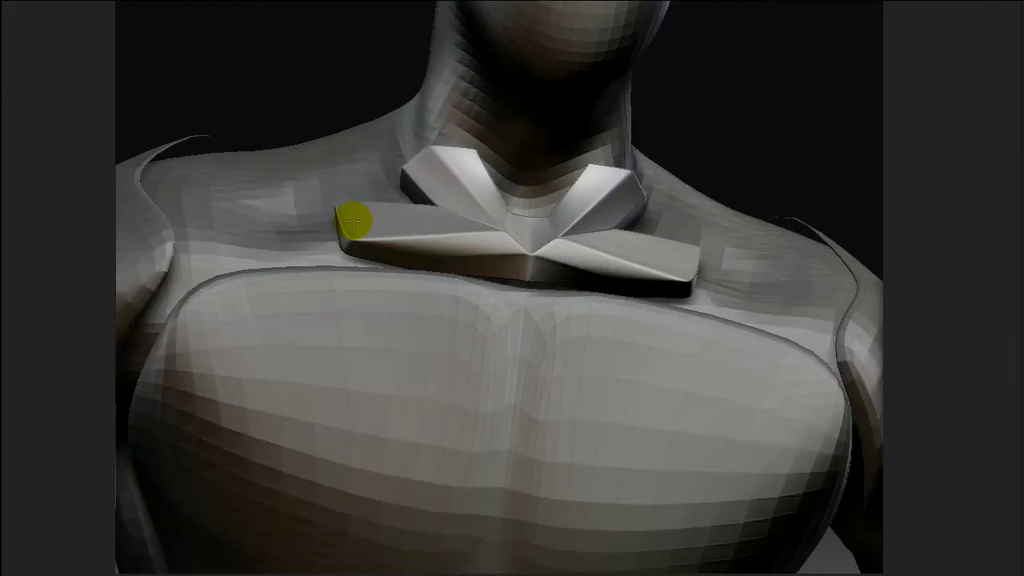
drag(353, 220, 329, 274)
drag(530, 247, 519, 296)
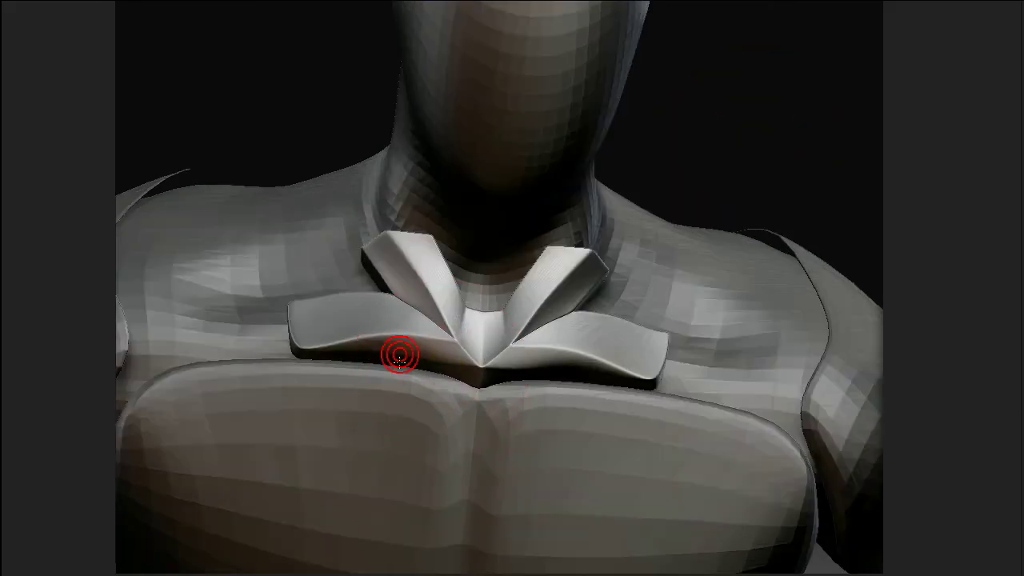
drag(402, 354, 613, 361)
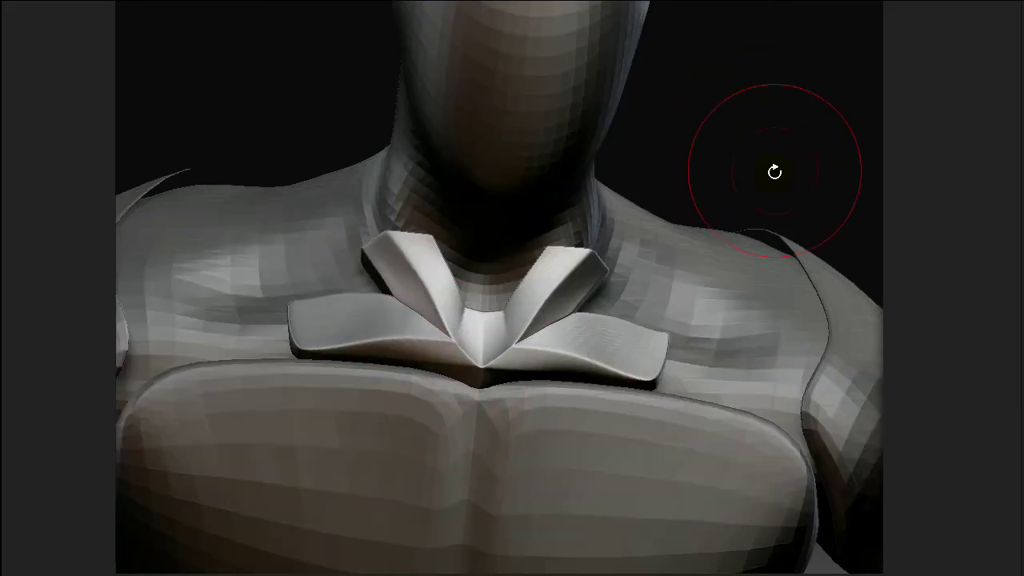
Make the chest plate the active part and subdivide it to smooth its surface
drag(774, 172, 512, 450)
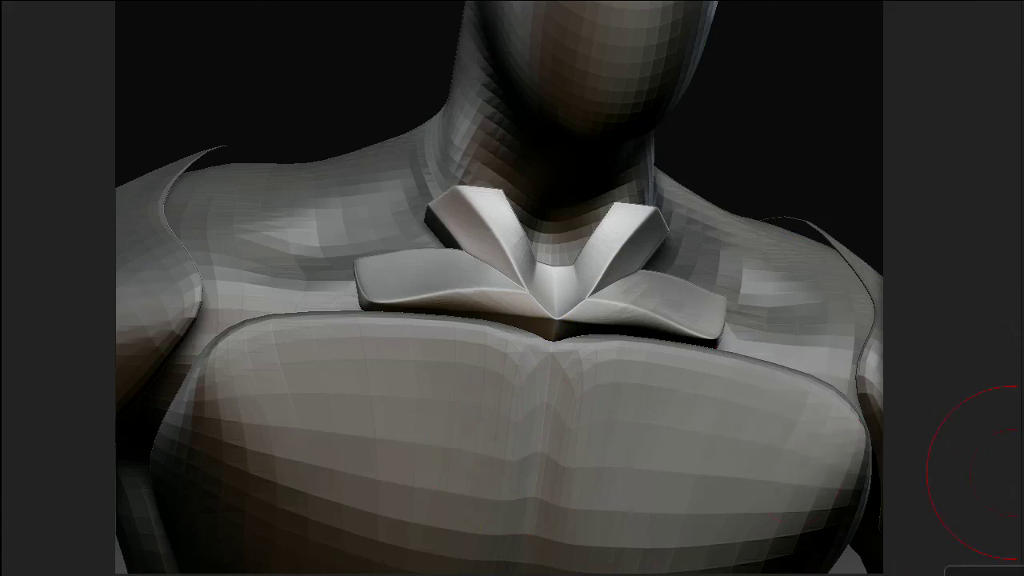
click(1021, 555)
key(ctrl+d)
key(ctrl+d)
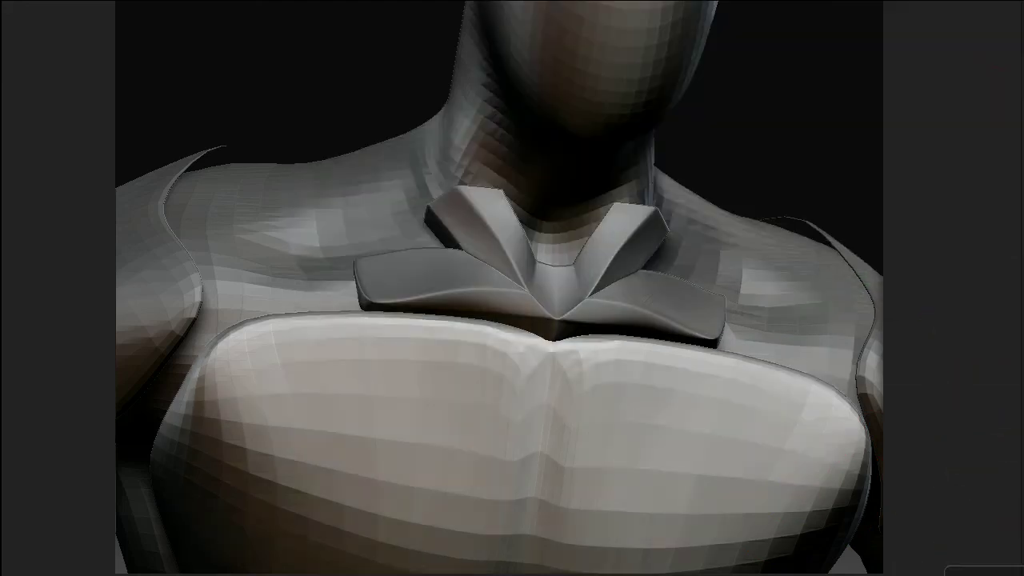
key(ctrl+d)
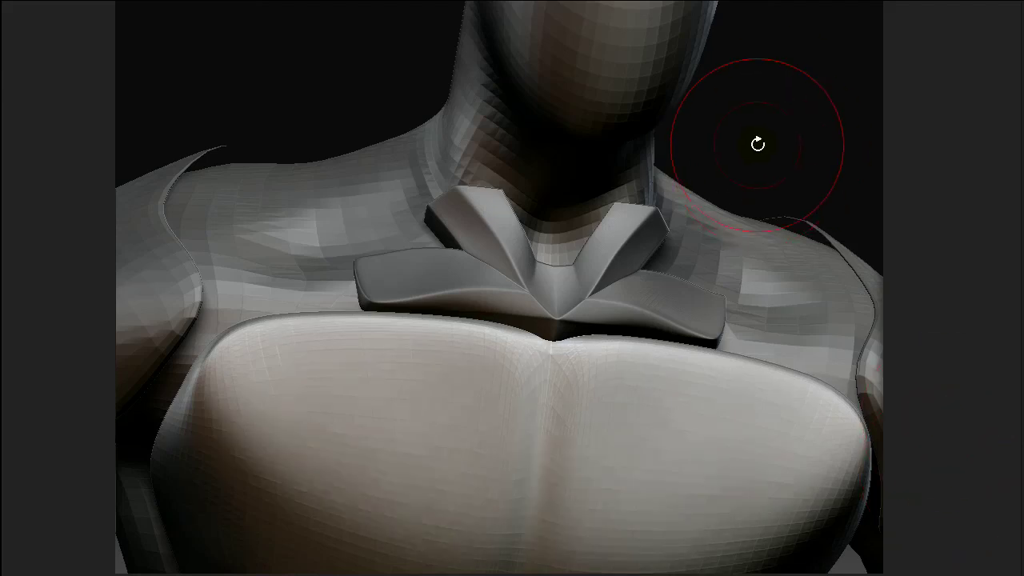
mouse_move(758, 144)
mouse_down()
mouse_move(629, 167)
mouse_move(724, 17)
mouse_up()
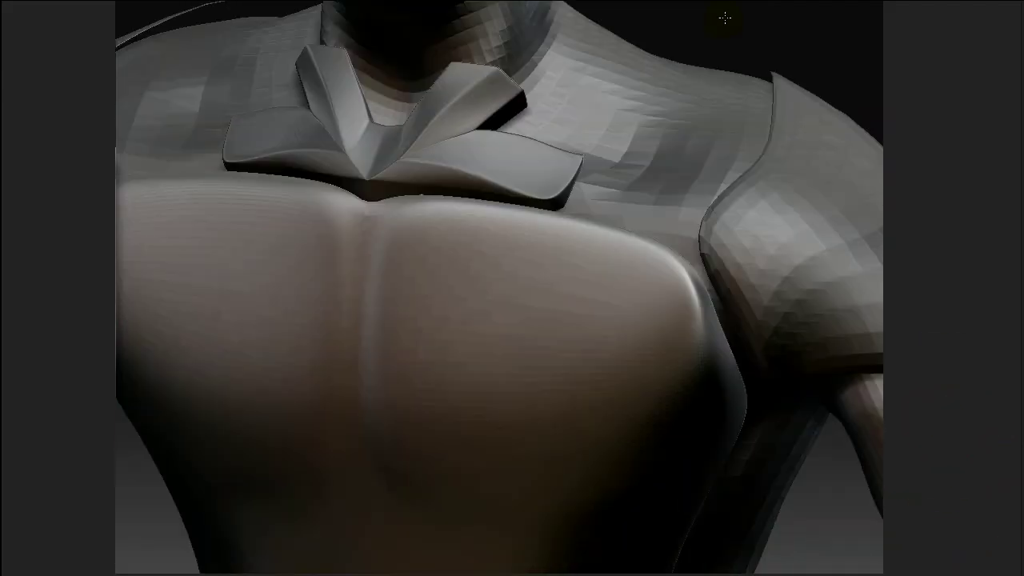